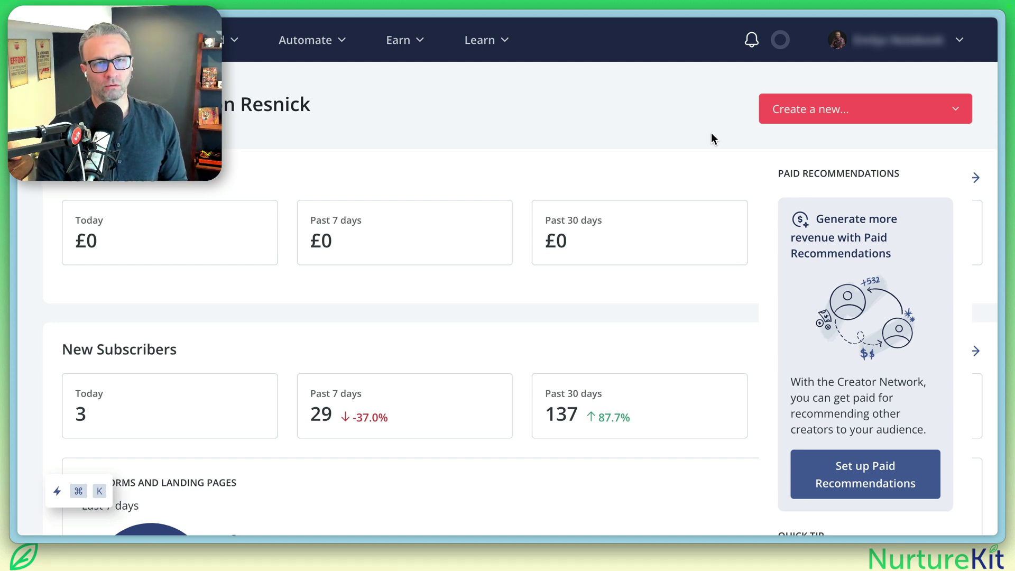
- Open the account settings from the account name menu at the top right
click(905, 54)
click(788, 192)
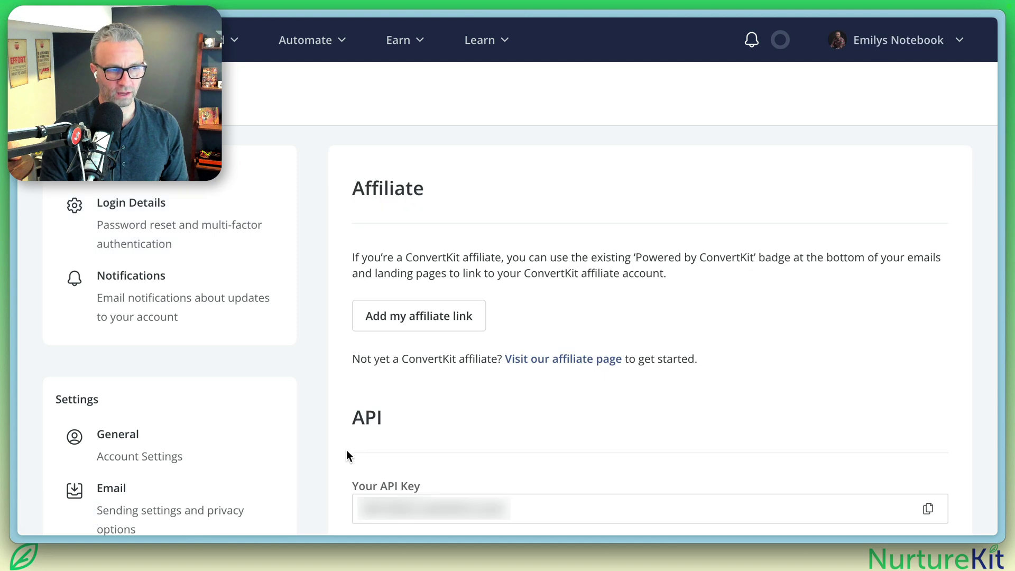
- Go to Email settings and bring the Verified Sending Domains section into view
click(128, 509)
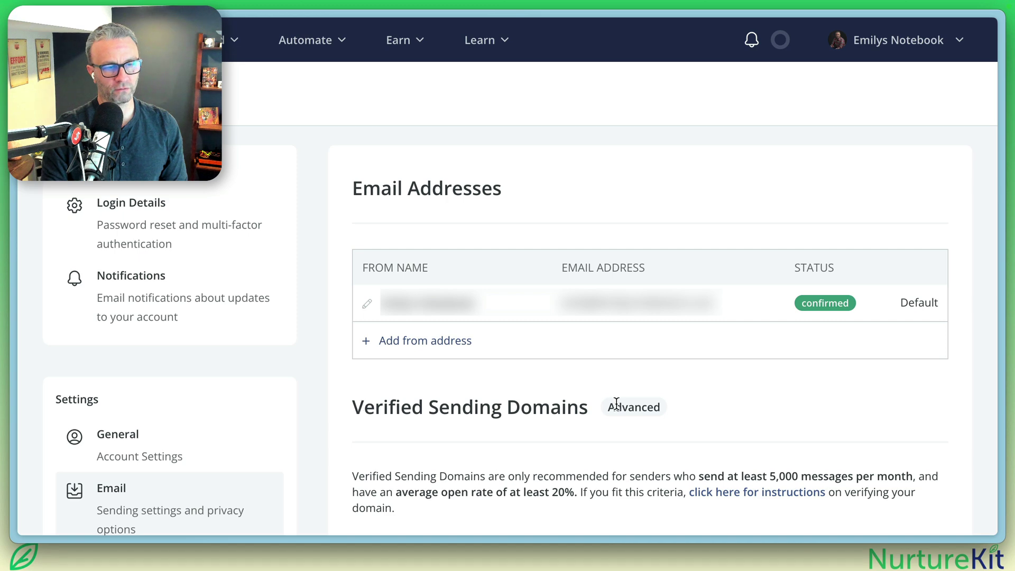
scroll(629, 414, down, 7)
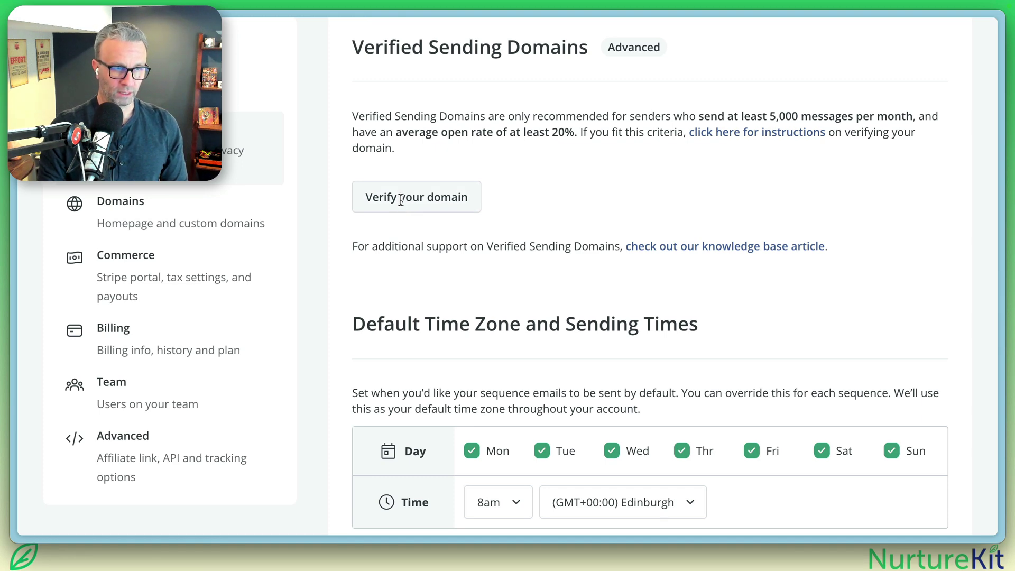
- Submit the pasted root domain for verification to get its two CNAME records
click(401, 201)
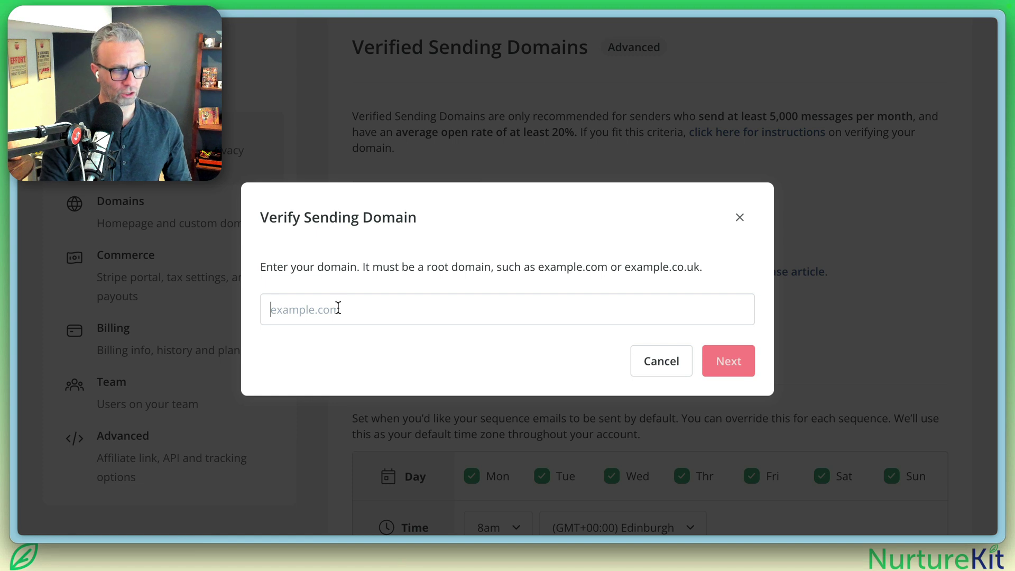
key(ctrl+v)
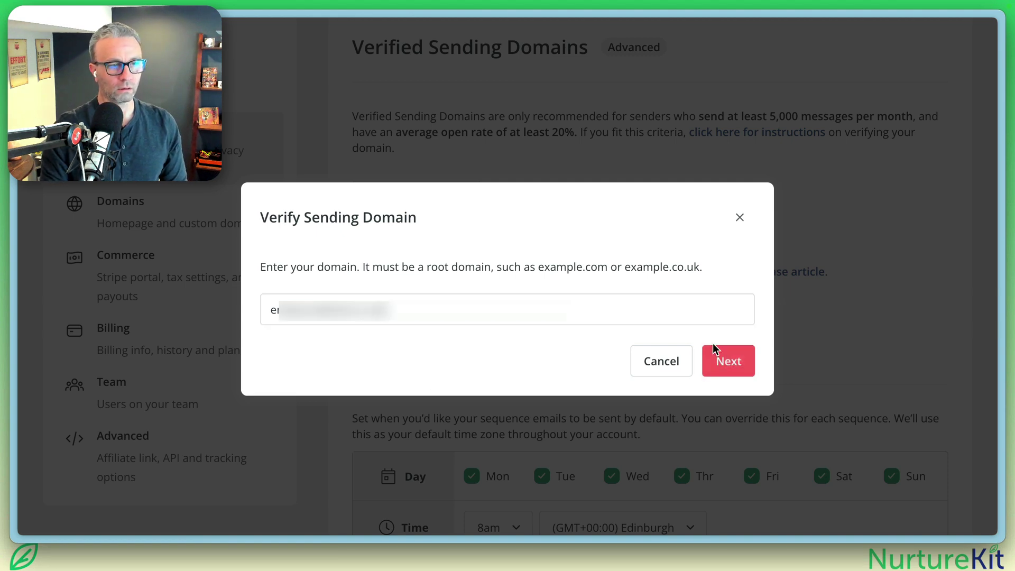
click(731, 363)
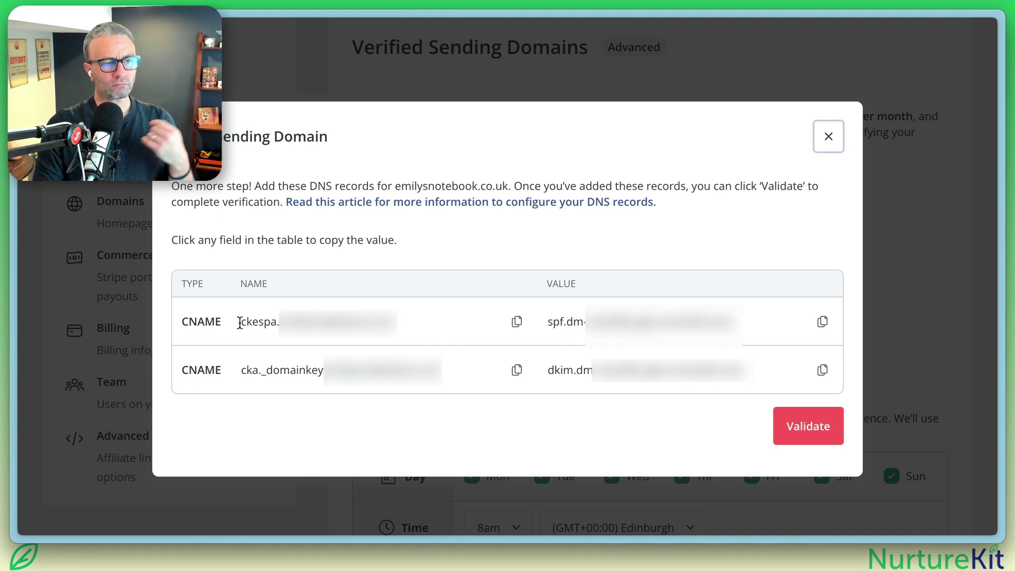
- Copy the first CNAME record's name and SPF value, then request validation
drag(240, 322, 398, 321)
click(399, 322)
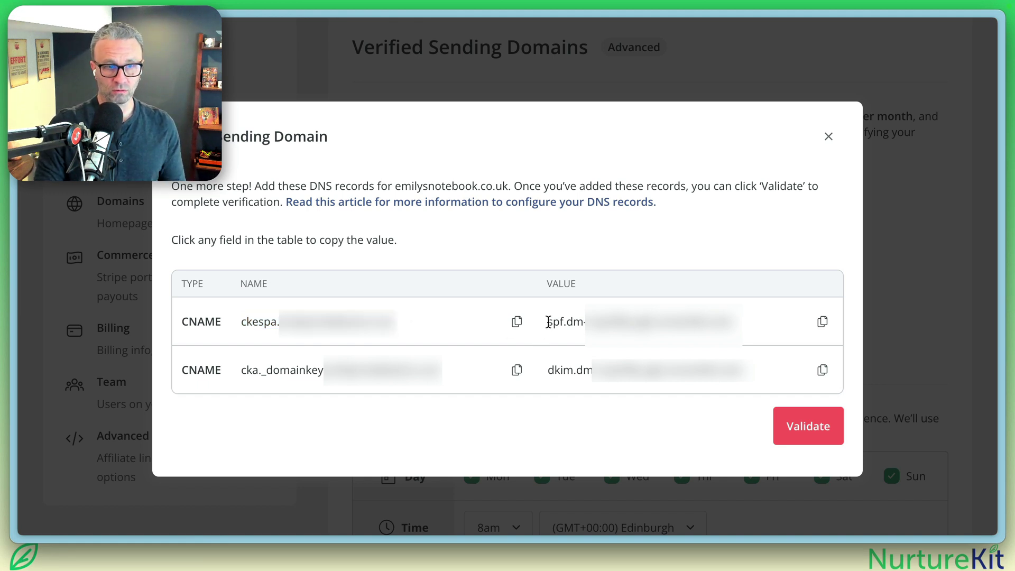
drag(548, 322, 742, 327)
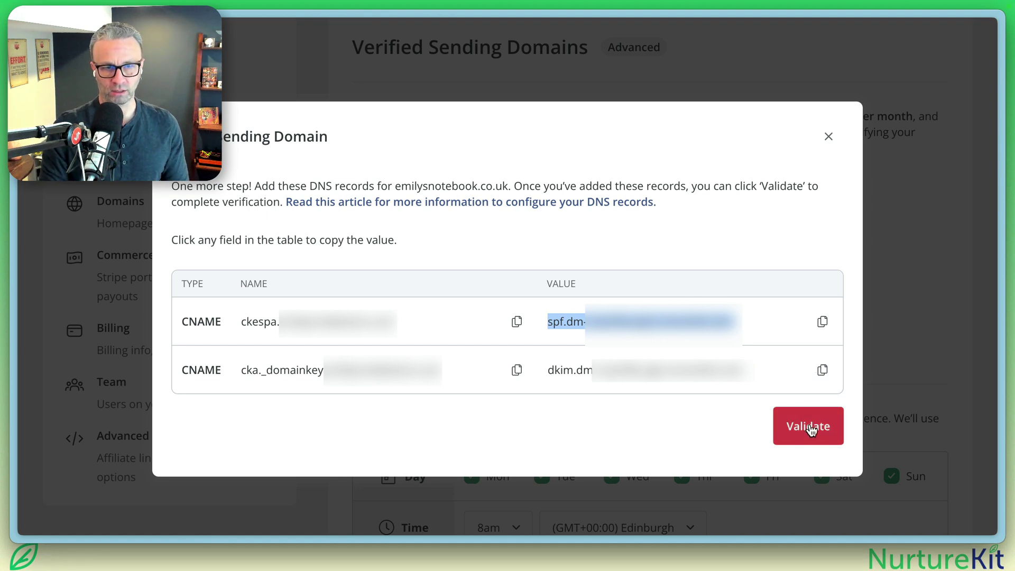
click(639, 264)
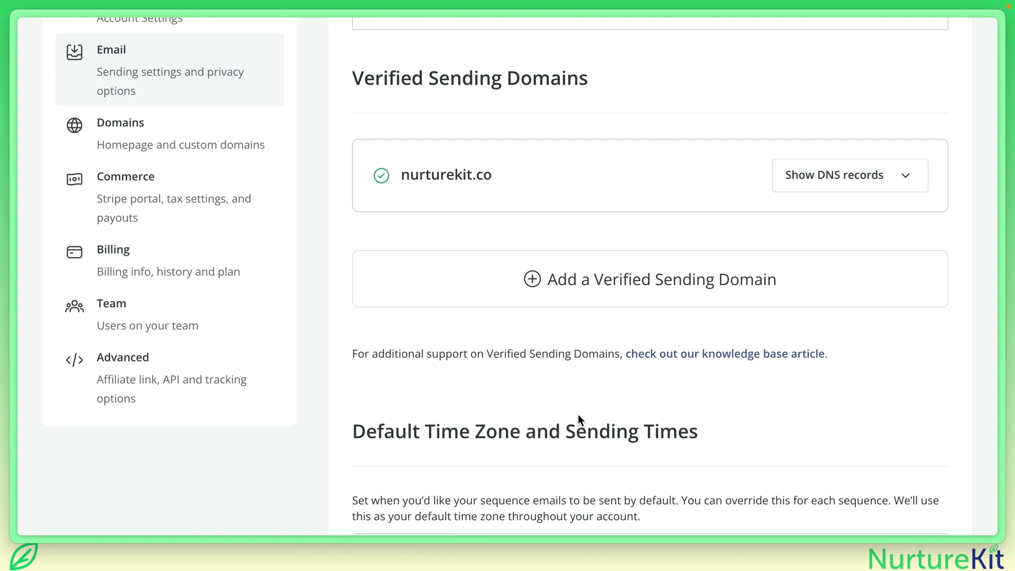
- Add rezzz.com as a sending domain to get its CNAME and DMARC TXT records
click(604, 284)
click(527, 309)
text(rezzz.com)
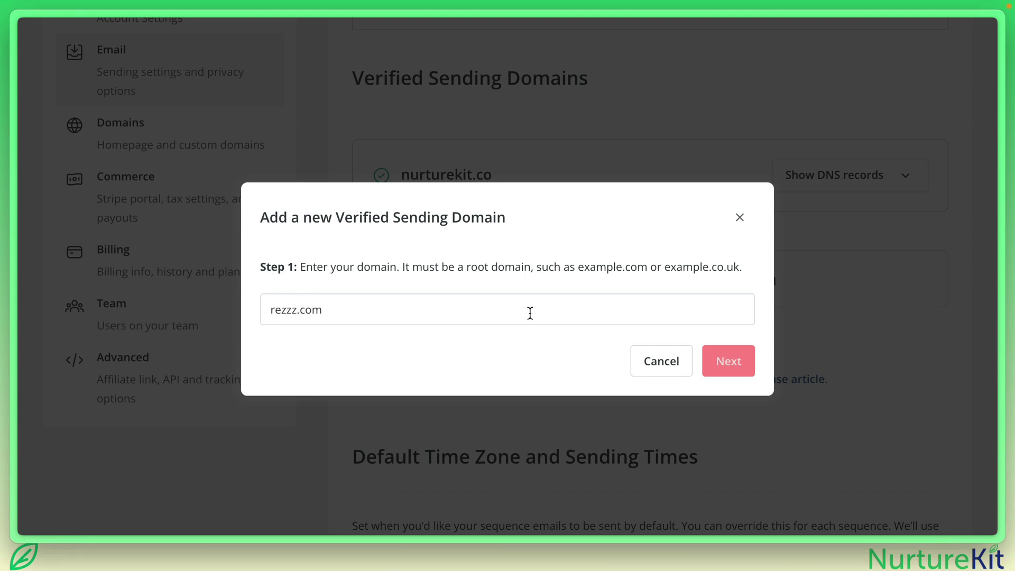
click(737, 361)
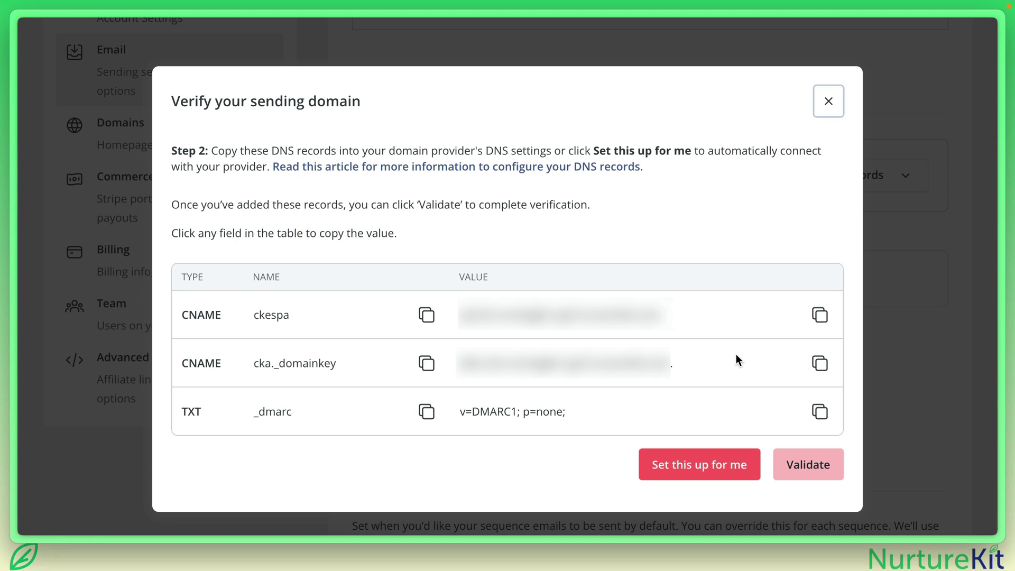
- Let Entri configure rezzz.com's DNS records in Amazon Route 53 using an IAM user login
click(701, 477)
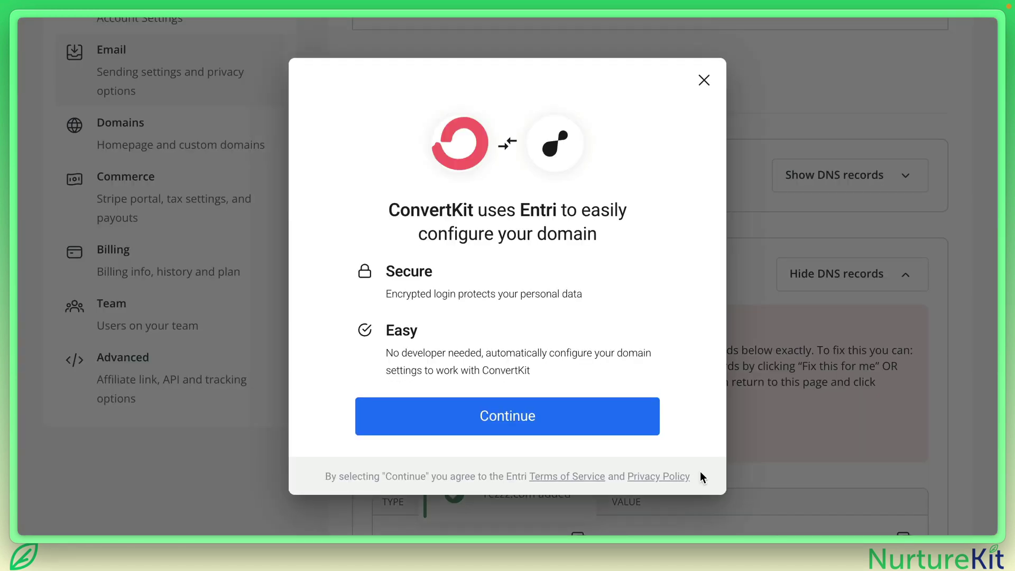
click(550, 421)
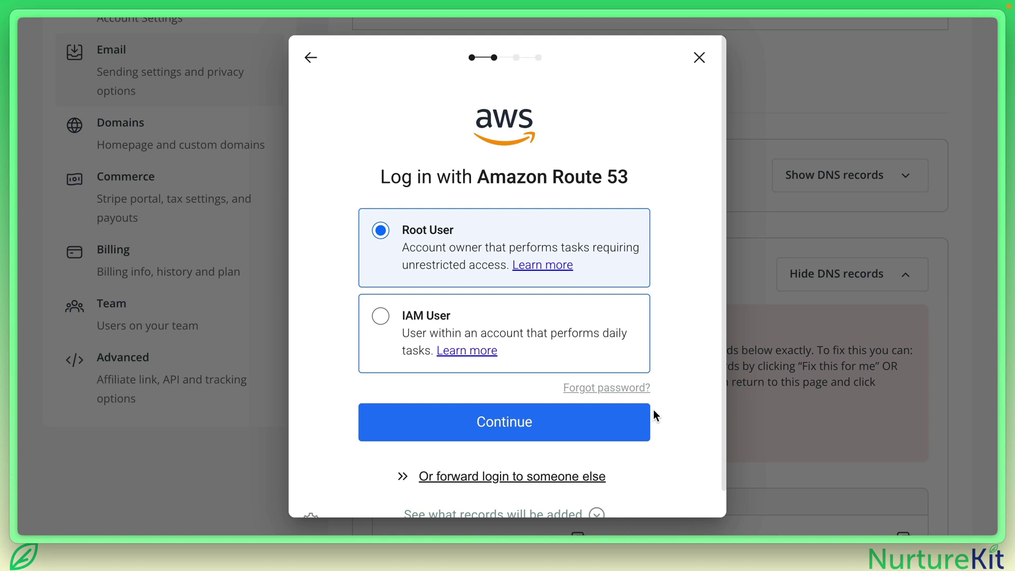
click(379, 317)
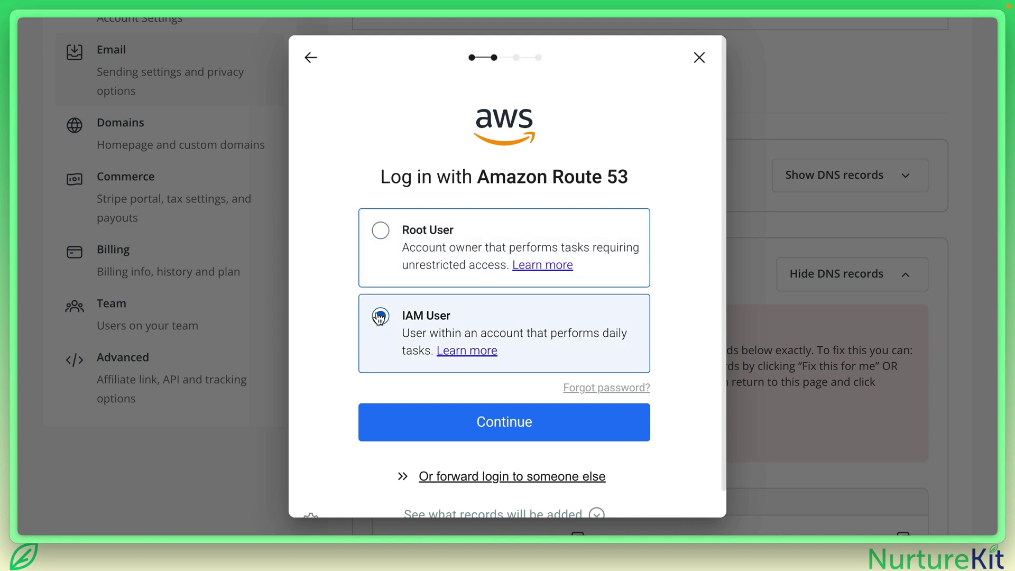
click(502, 431)
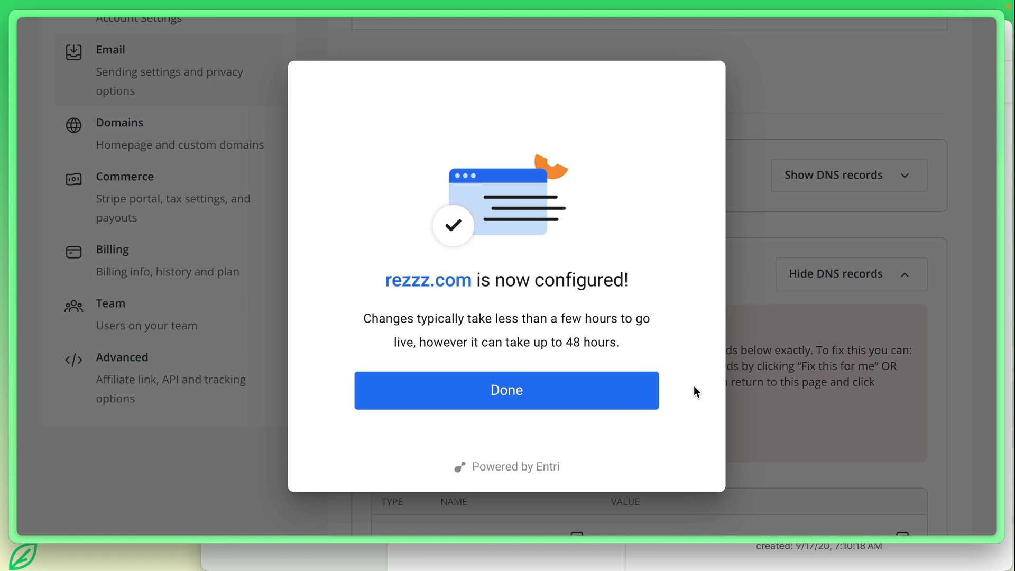
- Dismiss the Entri confirmation and review the listed sending domain records
click(518, 396)
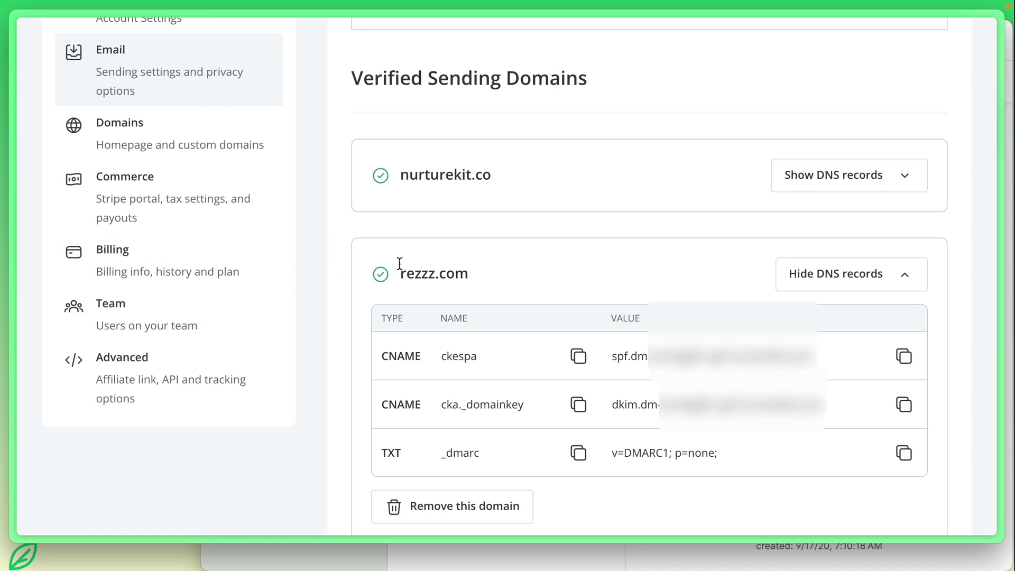
scroll(559, 275, down, 2)
scroll(561, 279, up, 3)
scroll(559, 277, down, 1)
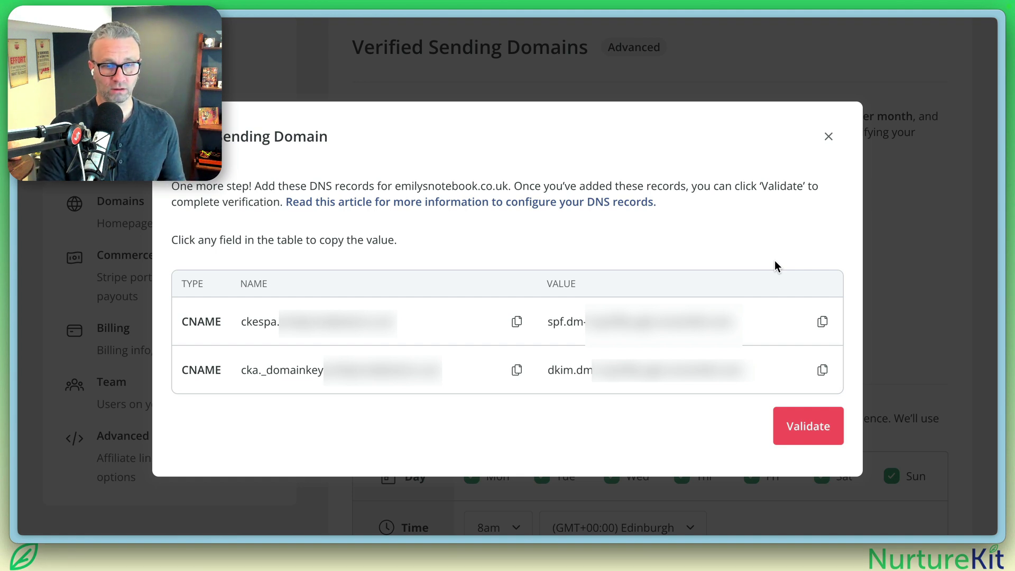
- Validate the root domain's records and highlight the DMARC policy p=none
click(805, 432)
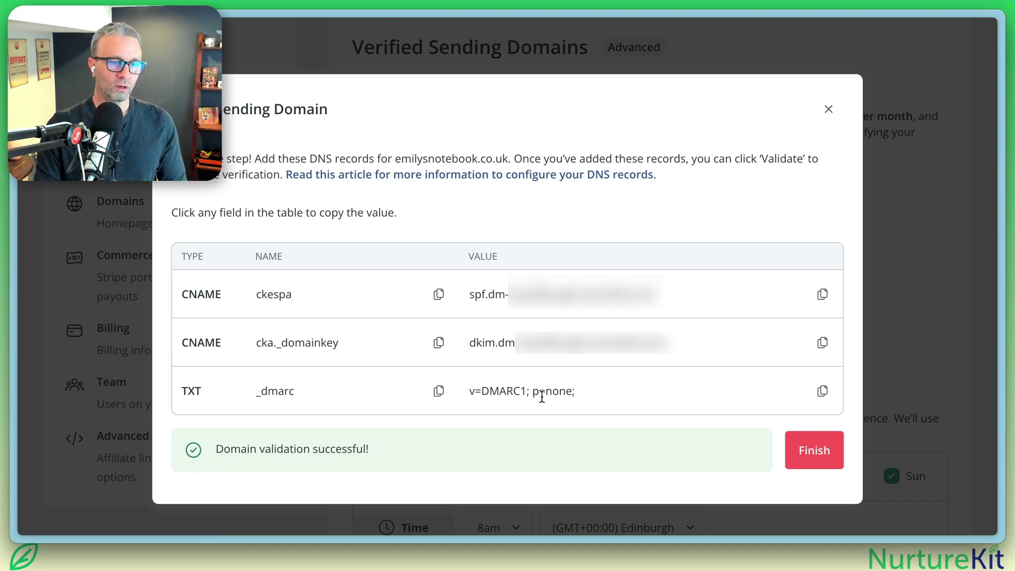
drag(532, 392, 575, 392)
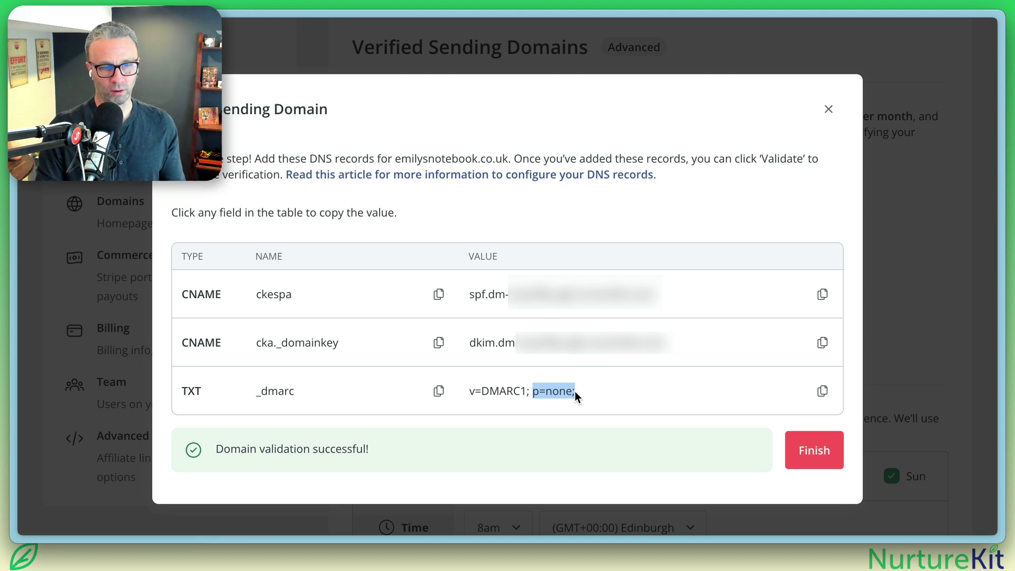
- Clear the p=none text selection in the Verified Sending Domain dialog
click(267, 414)
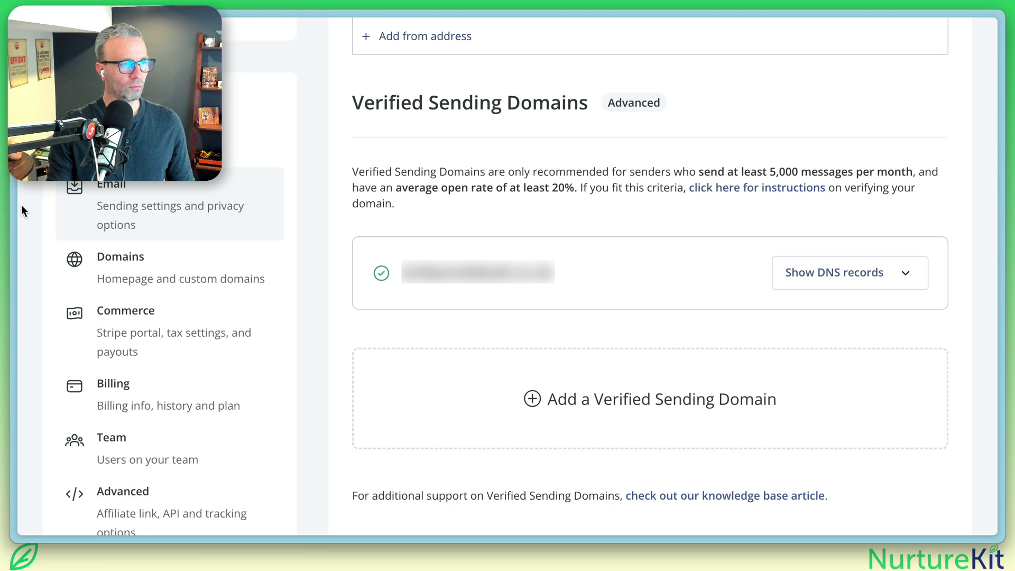
- Show the original message of the 'Being Human! Its Here!' email in Gmail
mouse_move(16, 218)
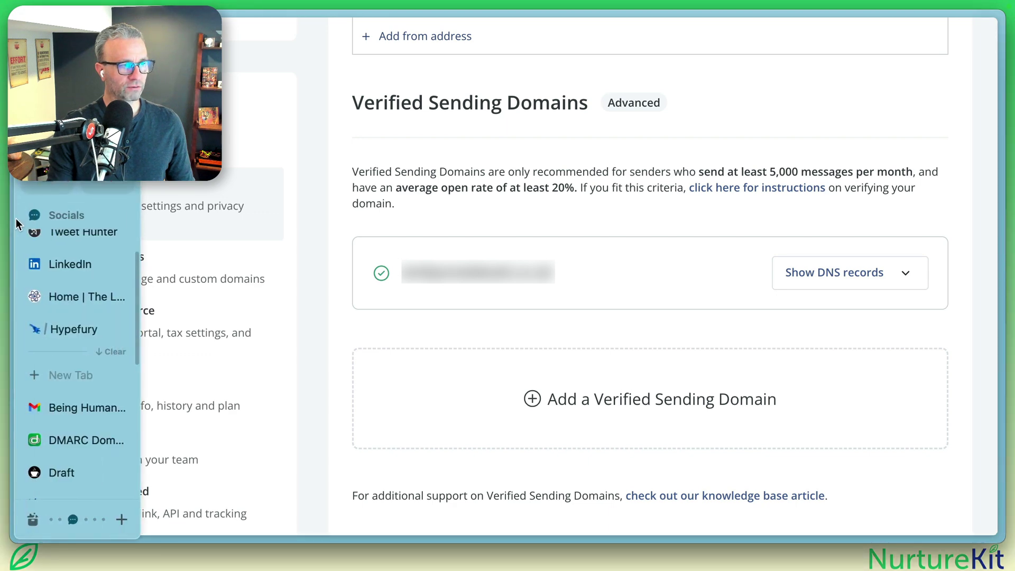
click(46, 412)
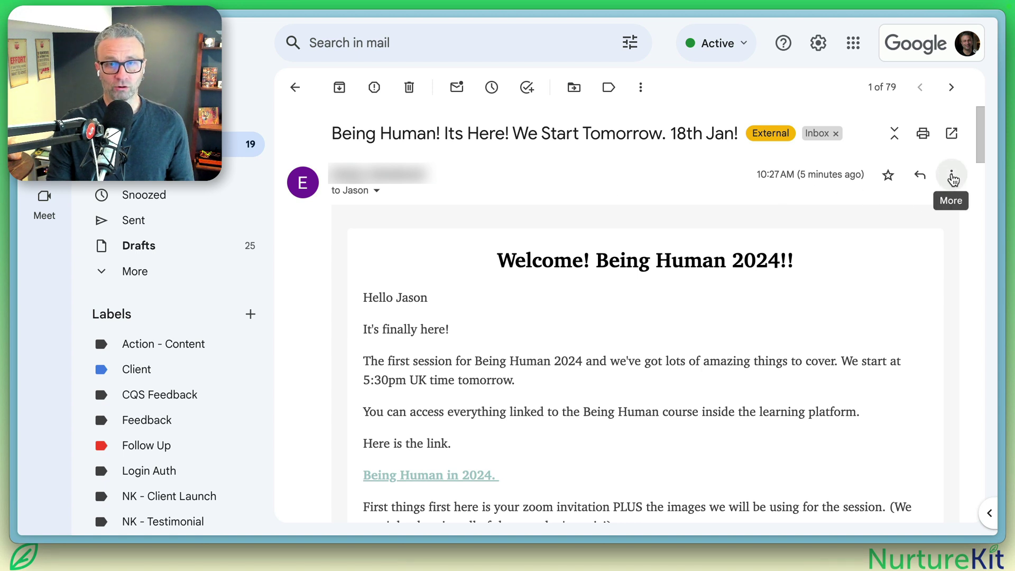
click(952, 176)
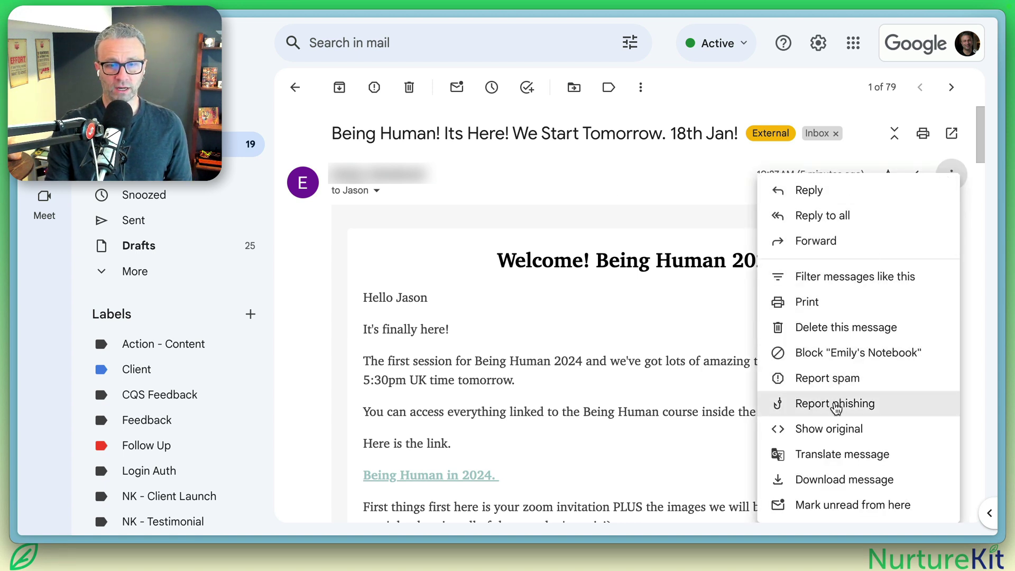
click(836, 434)
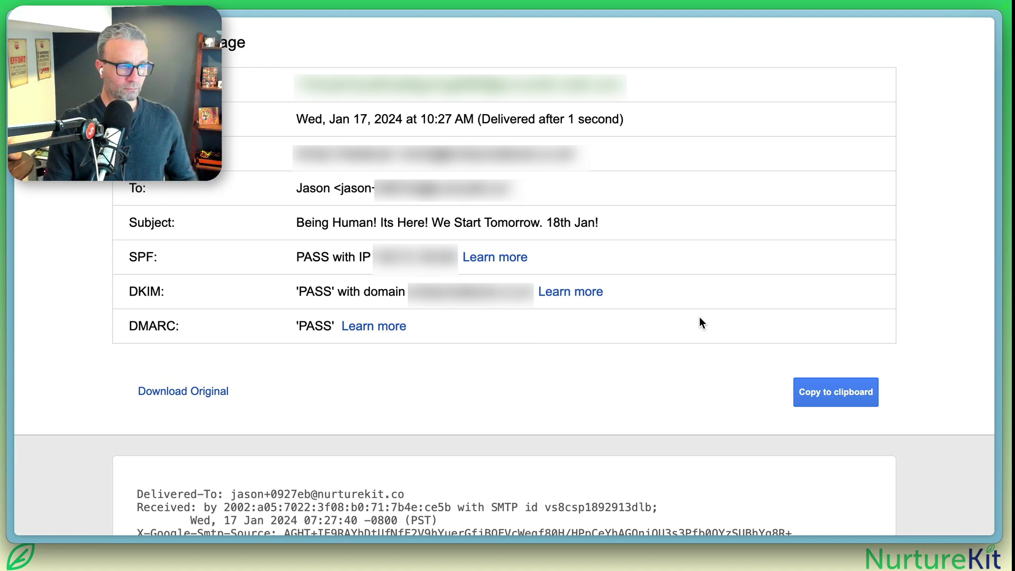
- Run dmarcian's domain checker on nurturekit.com and bring up its SPF, DMARC and DKIM results
mouse_move(17, 379)
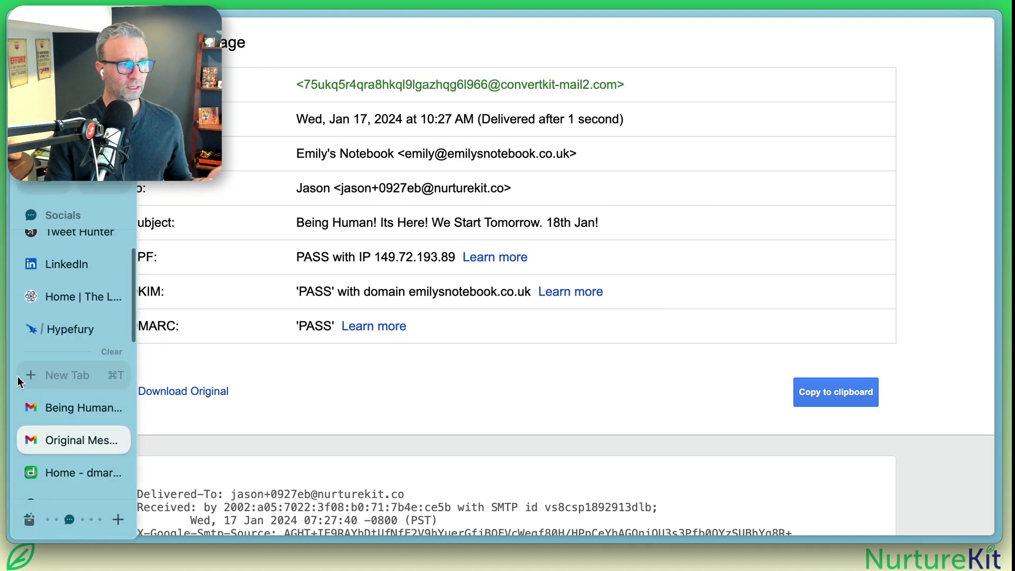
click(53, 470)
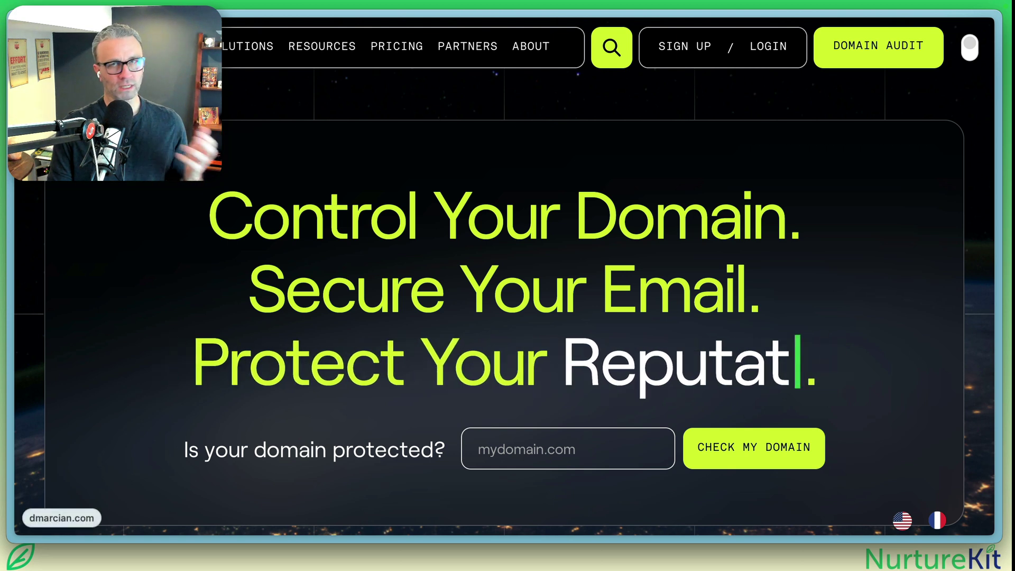
click(521, 458)
text(nurture)
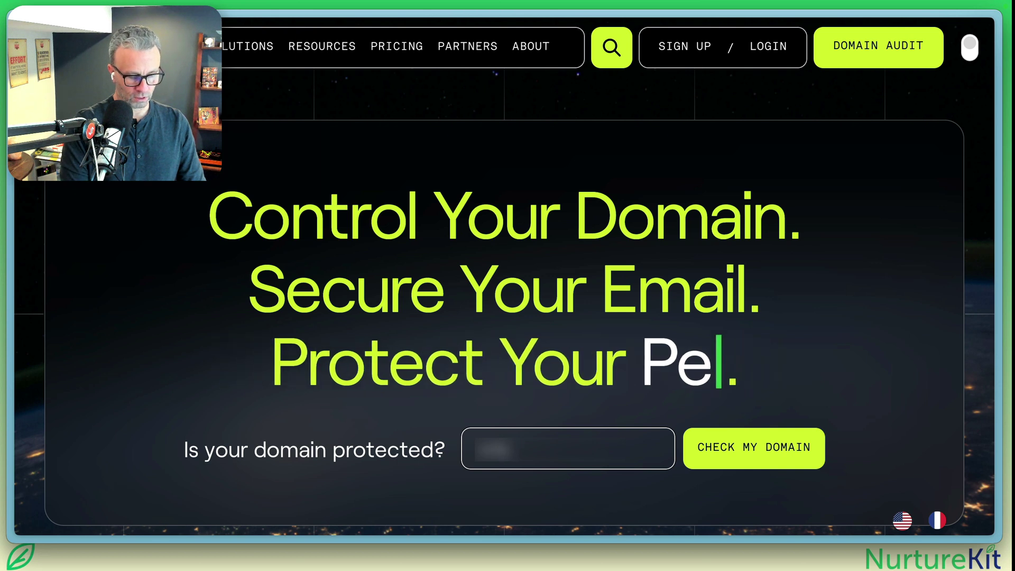
text(kit.com)
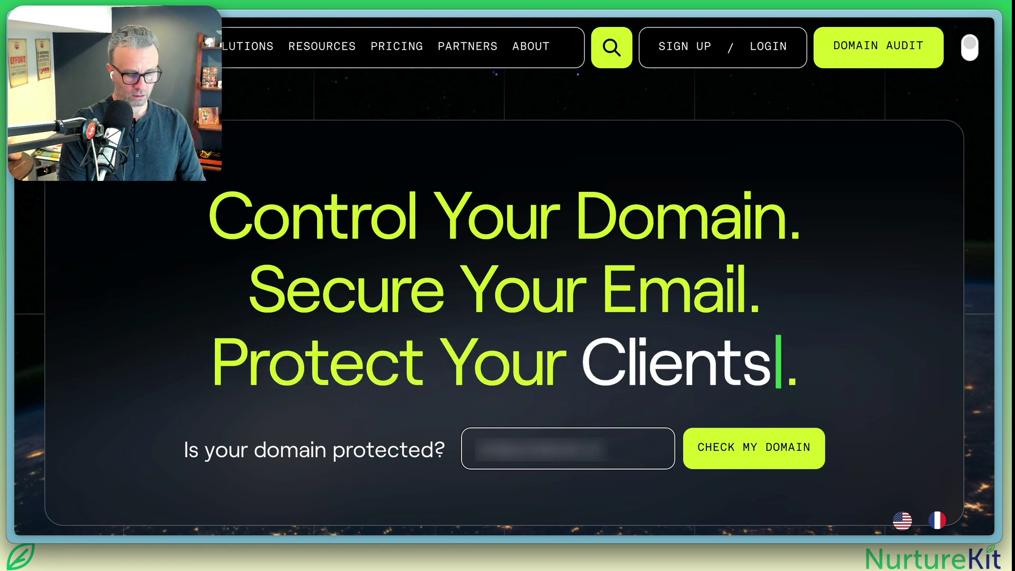
click(771, 447)
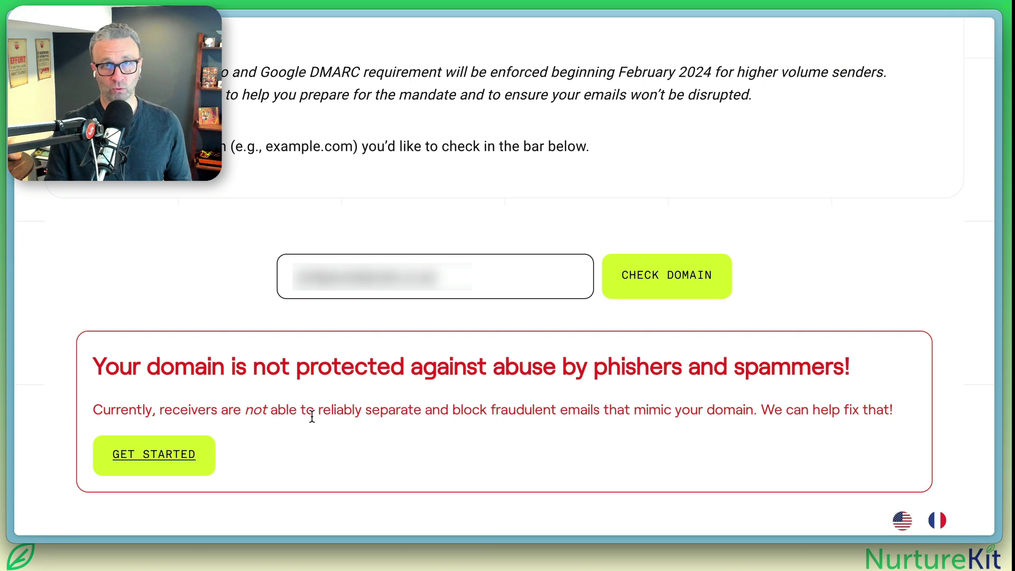
scroll(312, 415, down, 7)
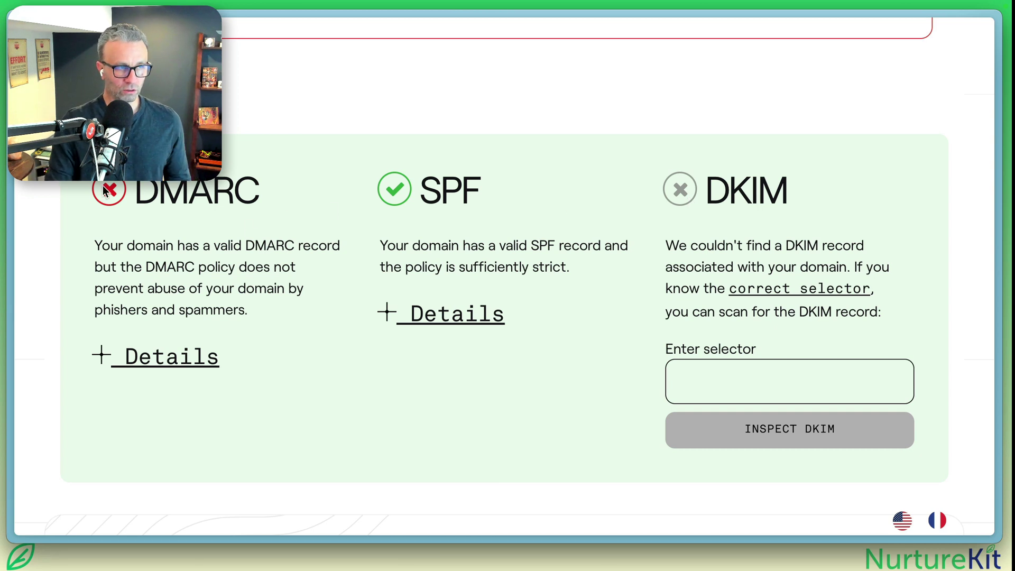
- Expand DMARC Details and highlight the 'v=DMARC1; p=none;' record and its validity note
click(170, 358)
drag(226, 380, 92, 381)
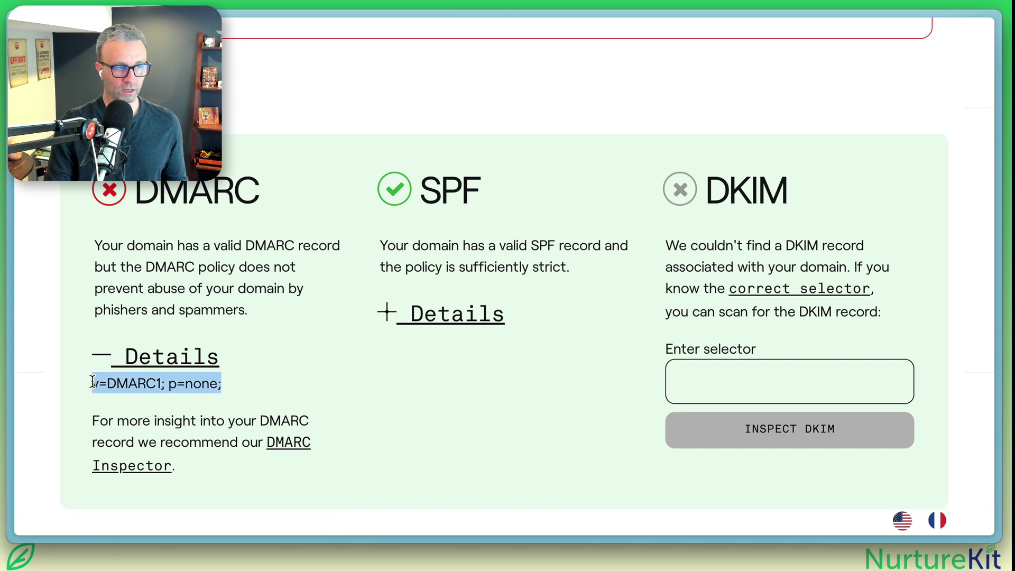
click(108, 247)
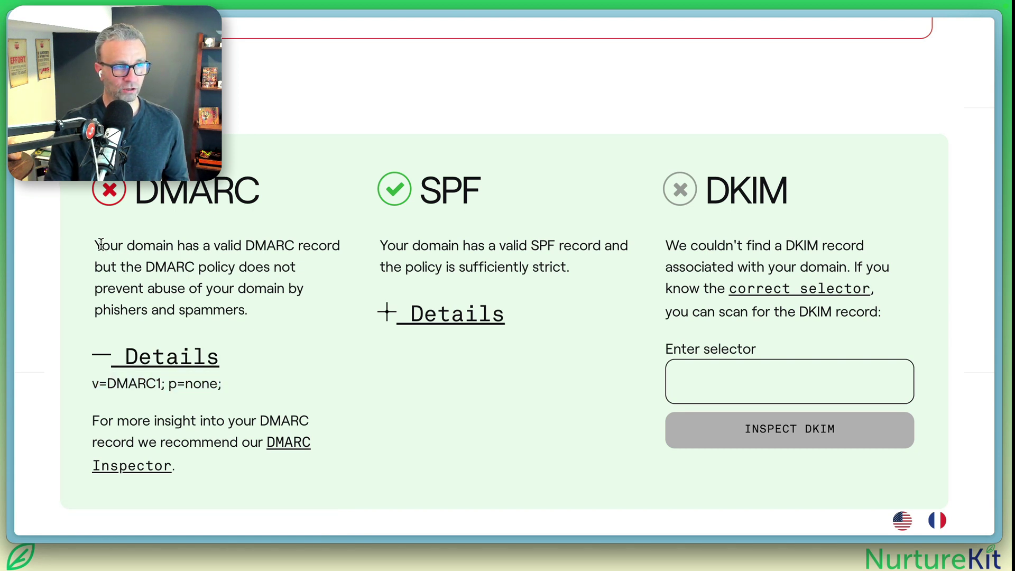
drag(100, 244, 246, 245)
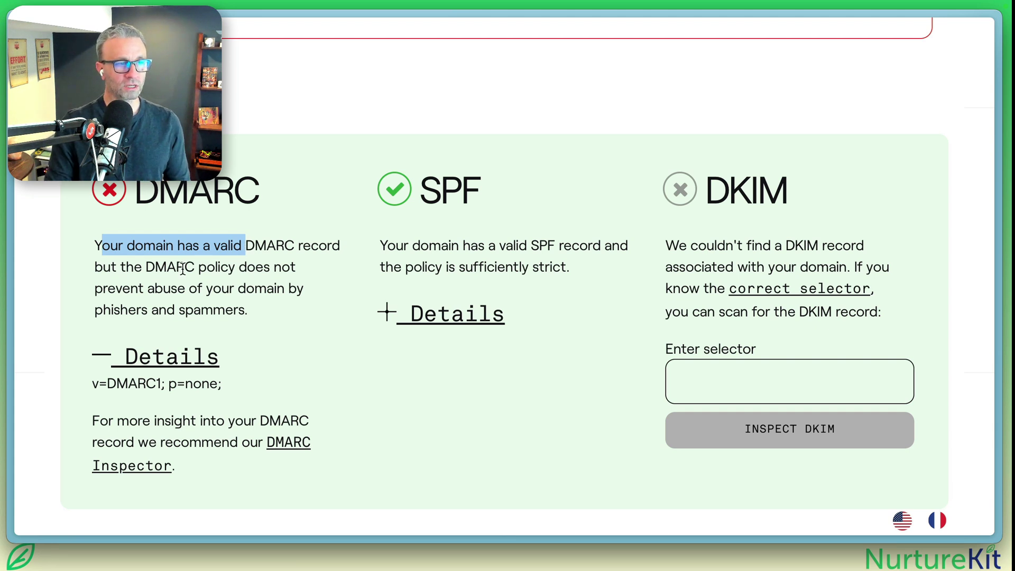
click(214, 247)
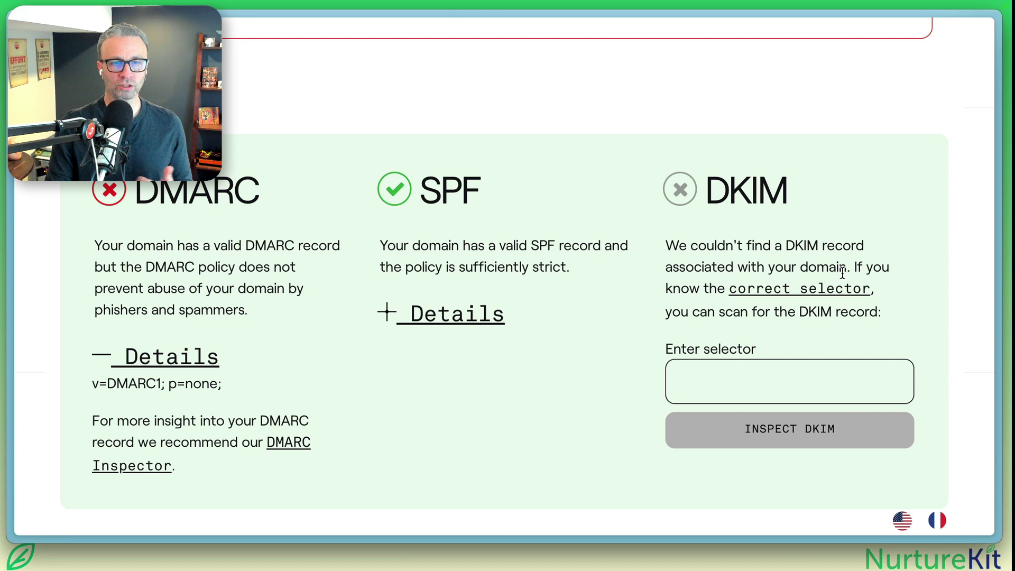
- Inspect DKIM using the selector 'cka' to confirm the DKIM record is valid
click(777, 381)
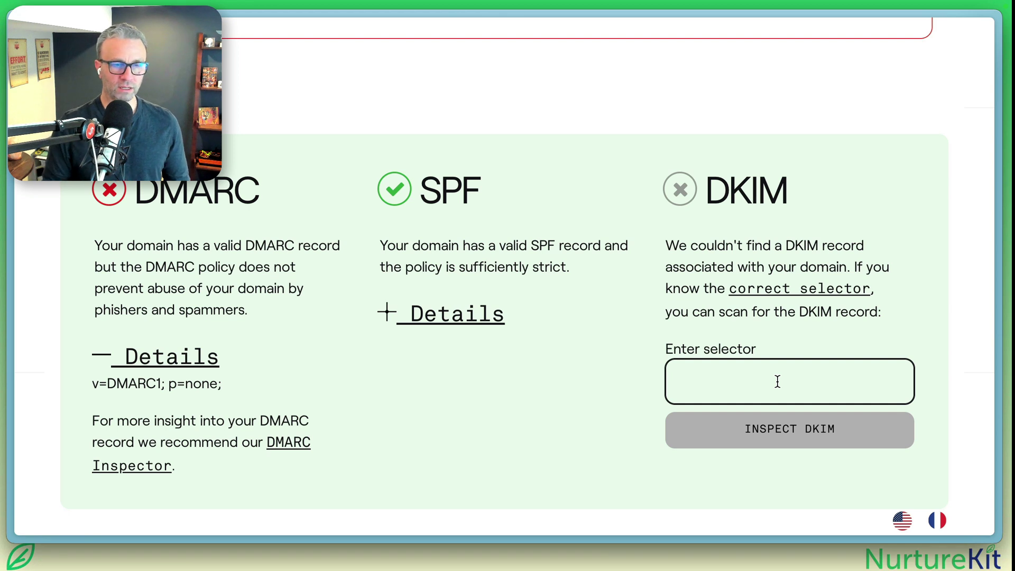
text(cka)
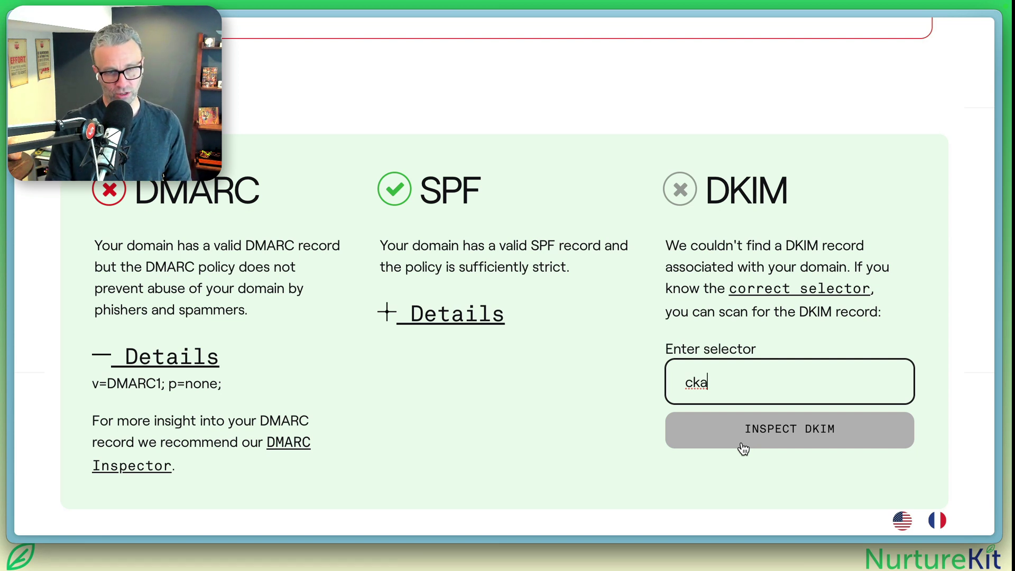
click(743, 447)
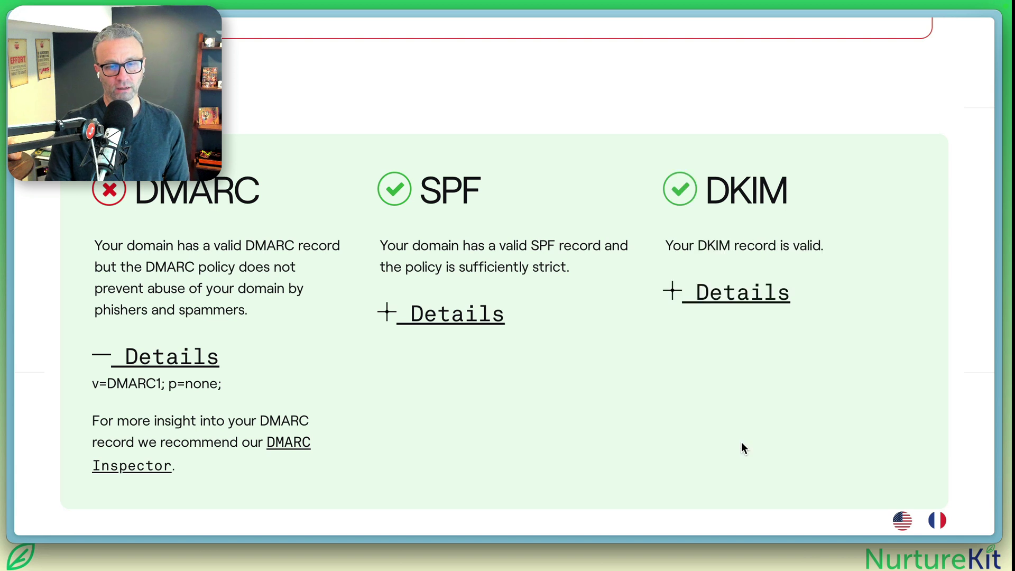